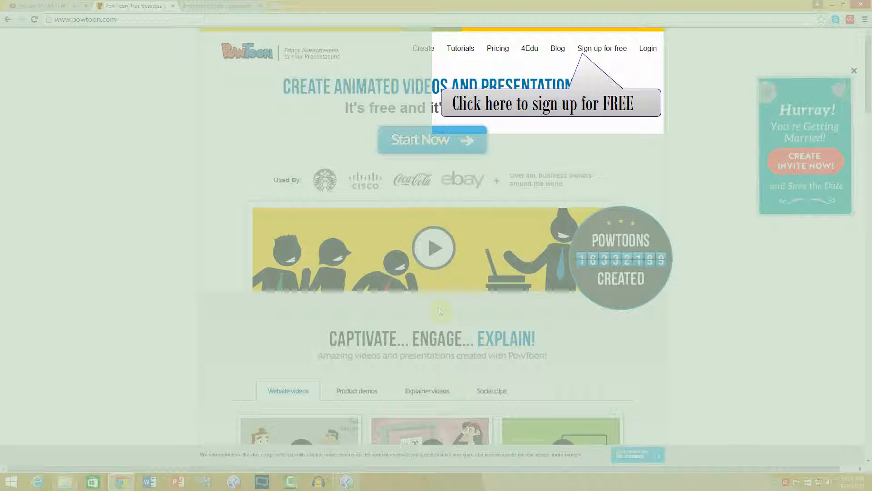
Step: Open the free sign-up page and go on to the login page for the existing account
left_click(609, 49)
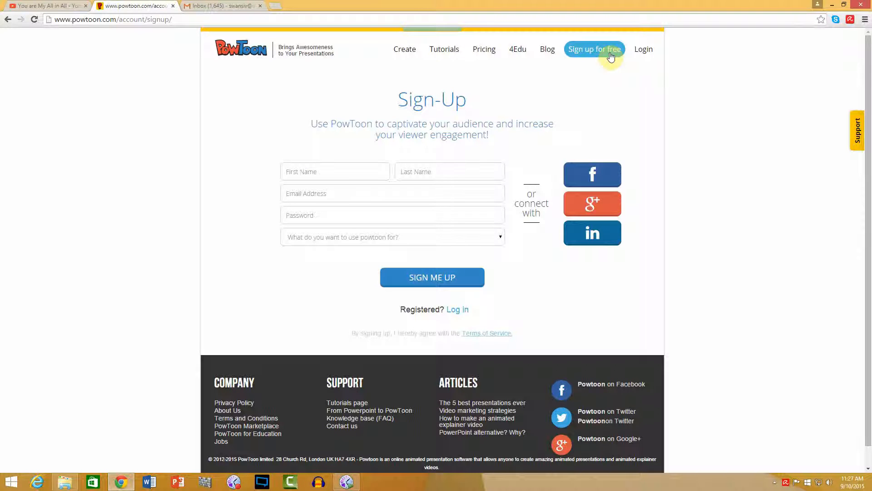
left_click(645, 53)
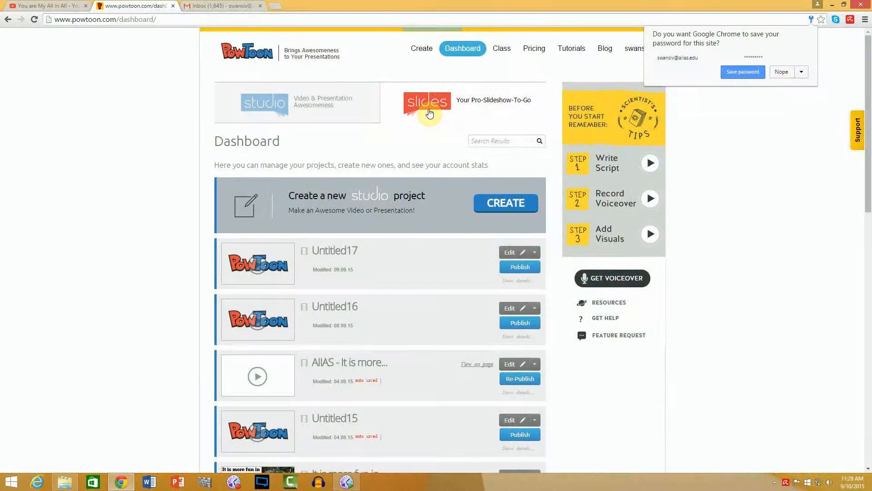
Step: Create a new Studio project from scratch with the Blank template, after viewing the ready-made Powtoons
left_click(320, 108)
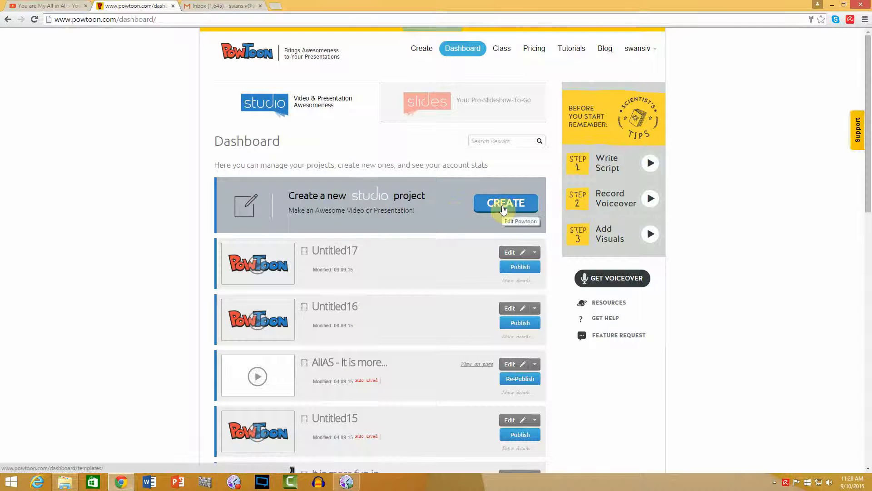
left_click(503, 209)
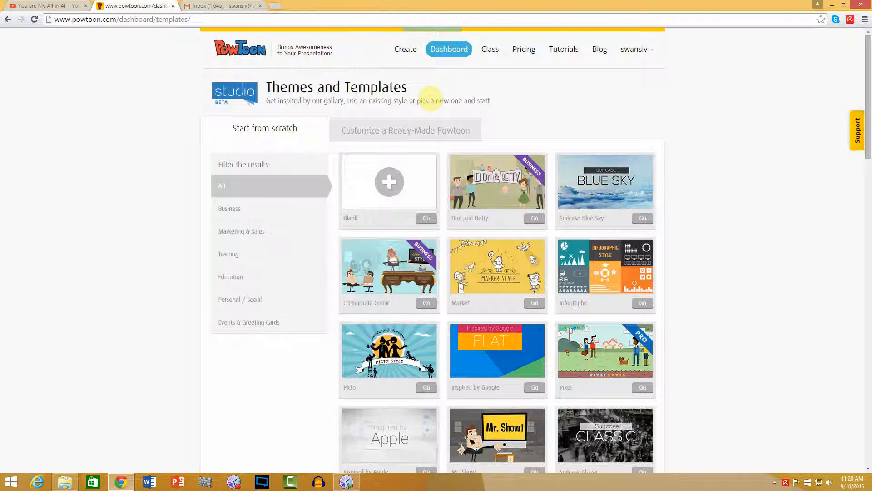
left_click(429, 135)
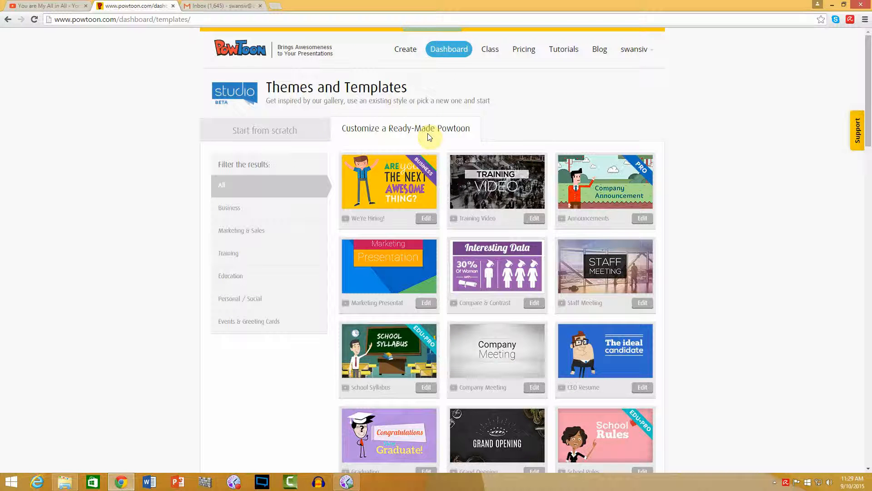
left_click(279, 132)
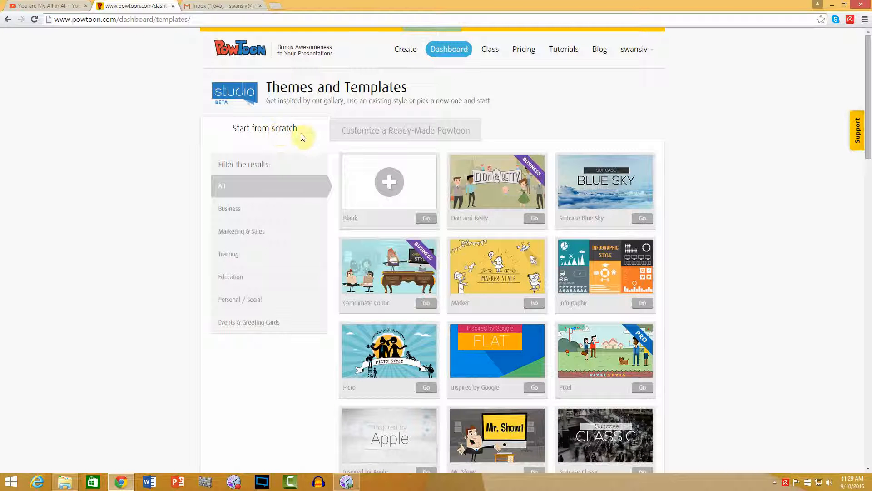
left_click(404, 196)
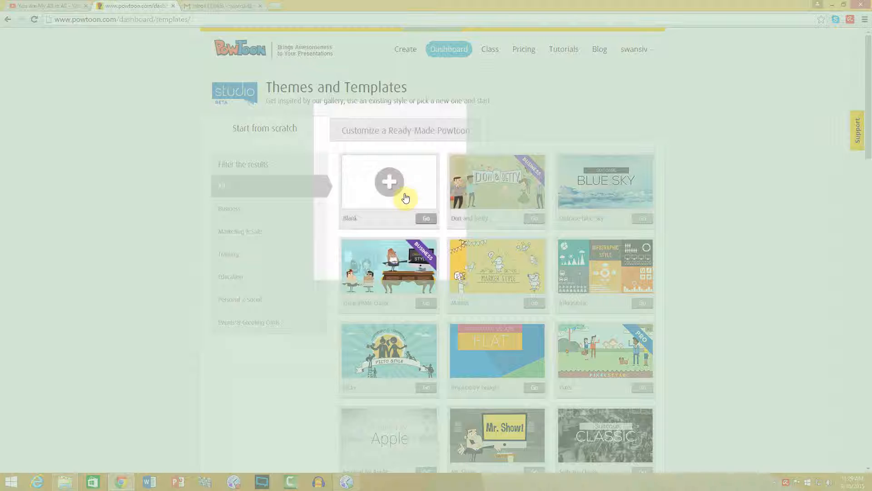
left_click(425, 222)
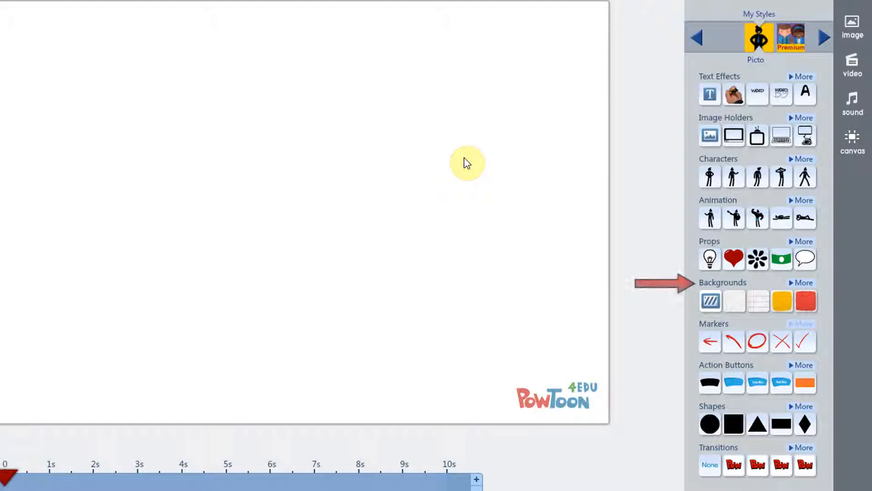
Step: View the Soho style in the library and return to the Picto style
left_click(822, 34)
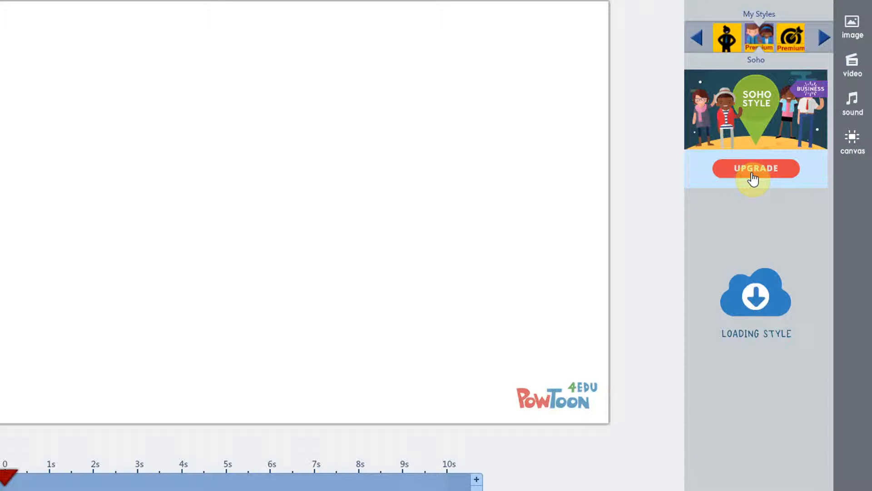
left_click(699, 38)
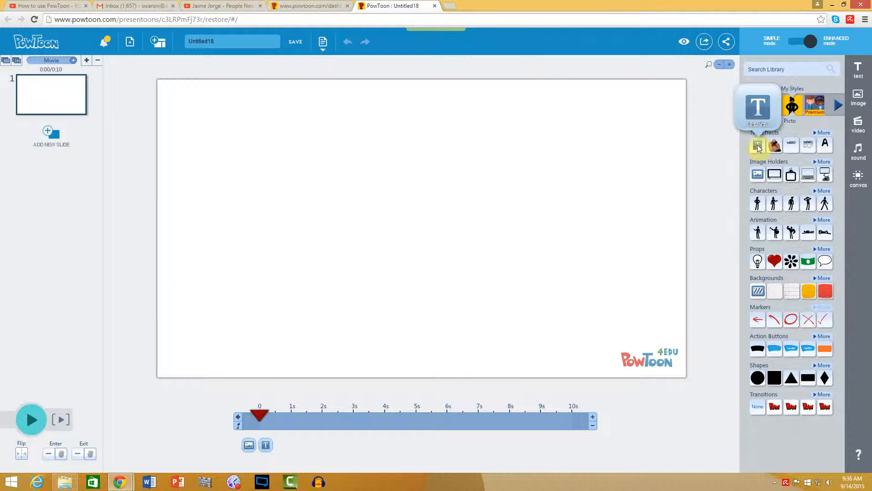
Step: Add a plain text box to the slide reading "It is more fun in the Philippines"
left_click(757, 146)
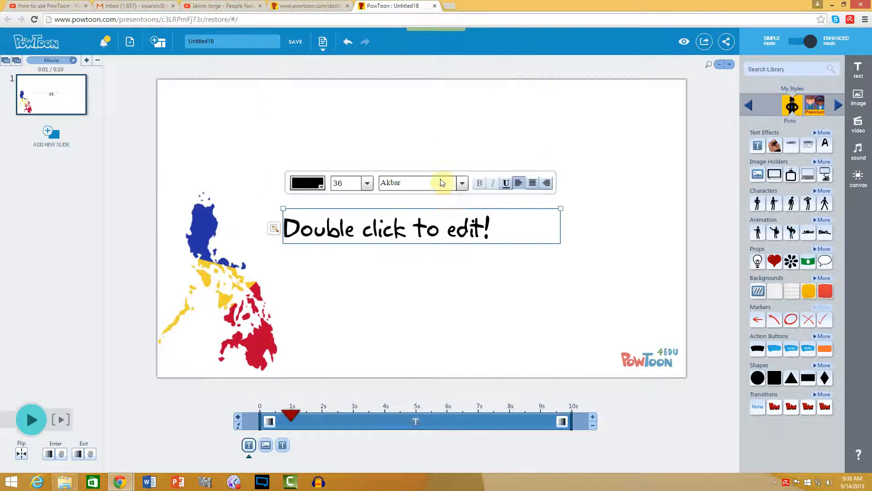
double_click(427, 234)
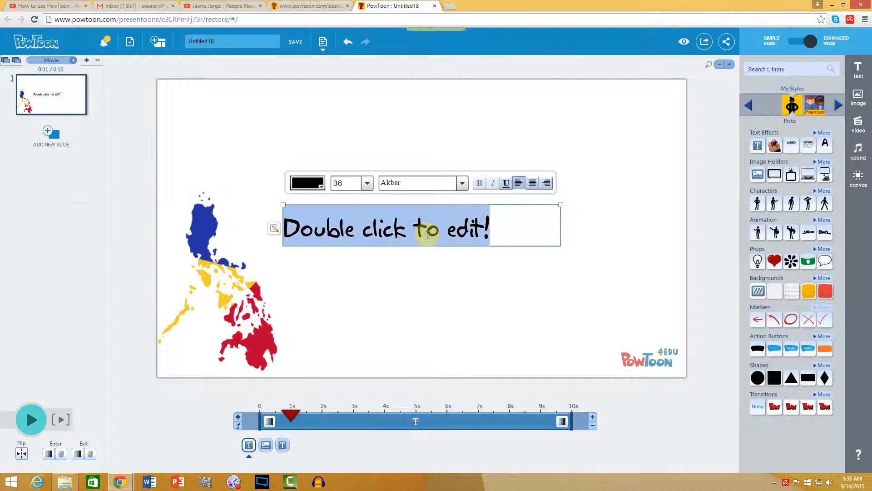
type("It i")
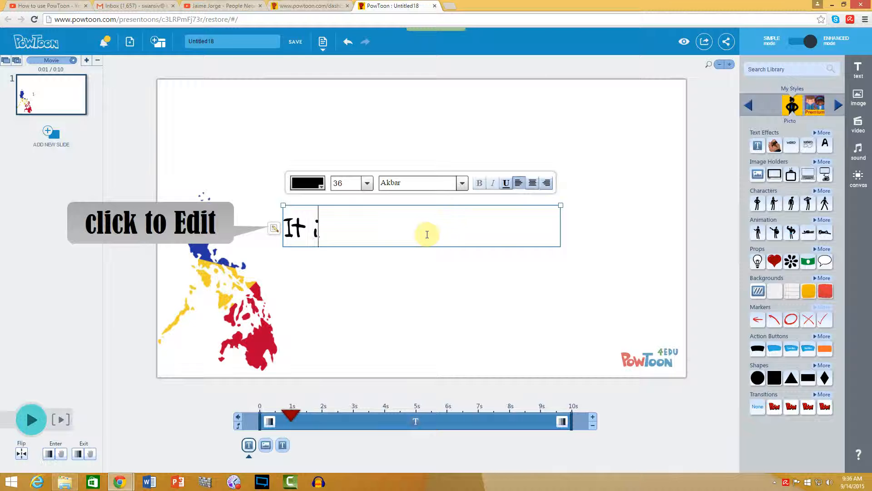
type("s more fun")
type("in t")
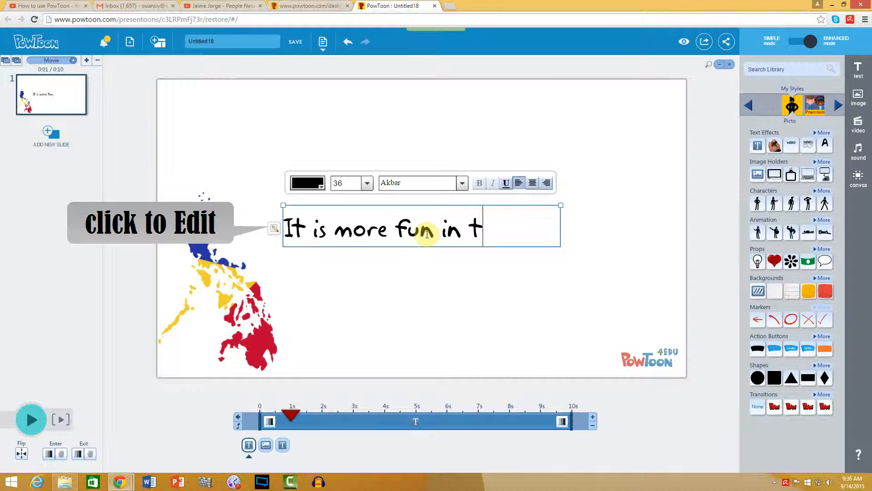
type("he Philippines")
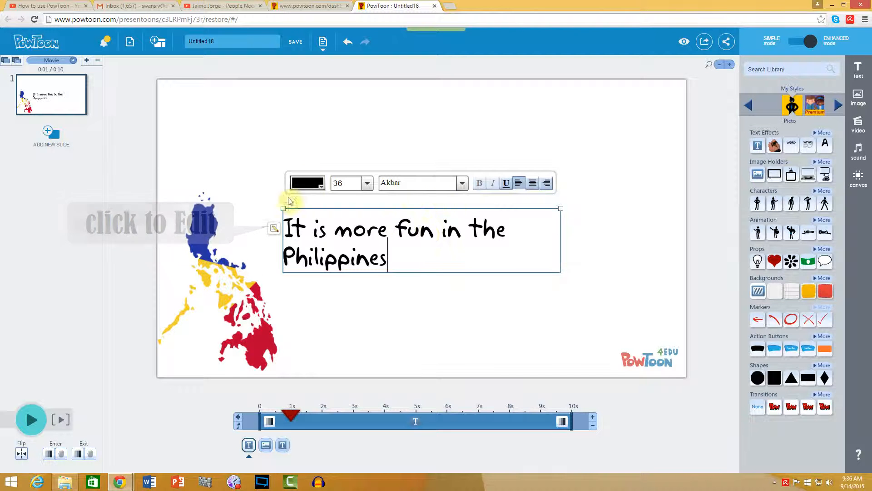
Step: Set the heading text to size 54 in Chunk Five Ex and move it to the slide's upper-left corner
left_click(274, 228)
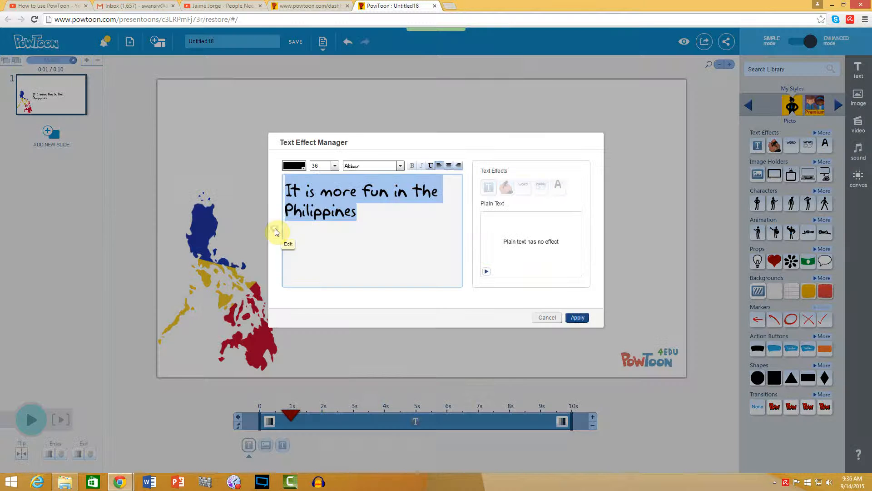
left_click(336, 165)
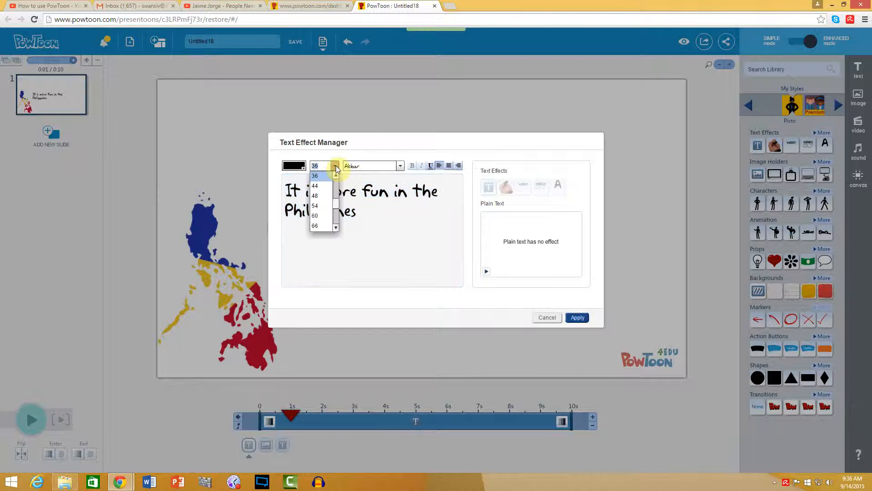
left_click(313, 200)
left_click(399, 165)
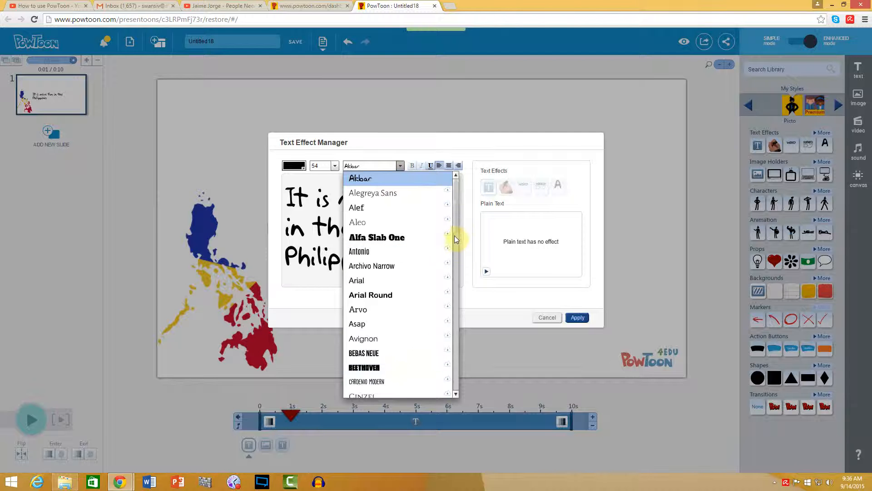
left_click_drag(455, 223, 453, 249)
scroll(408, 278, "down", 2)
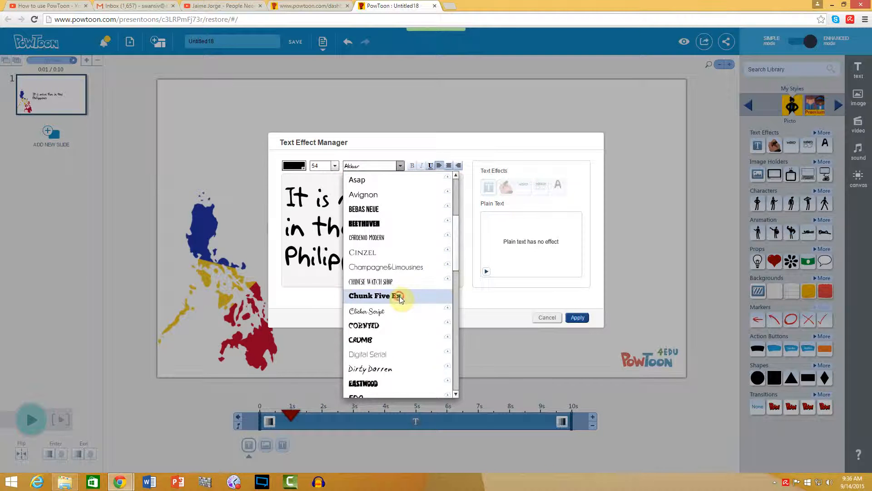
left_click(405, 296)
left_click(583, 319)
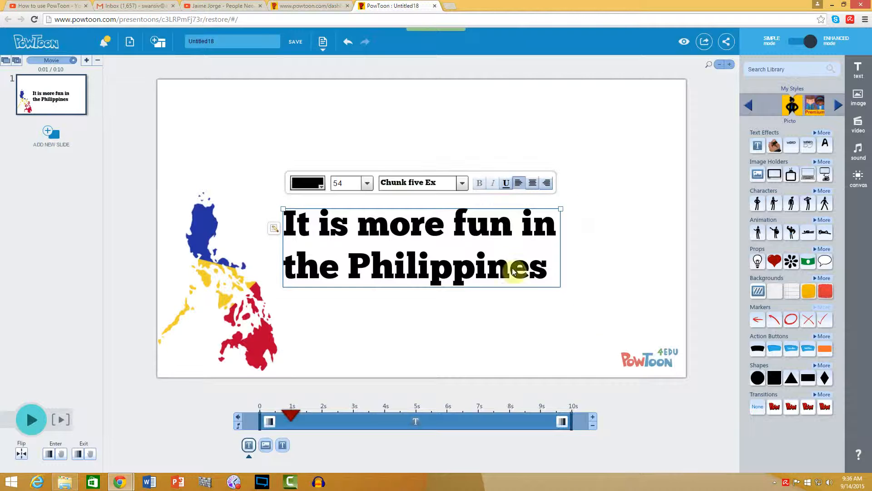
left_click_drag(479, 255, 403, 149)
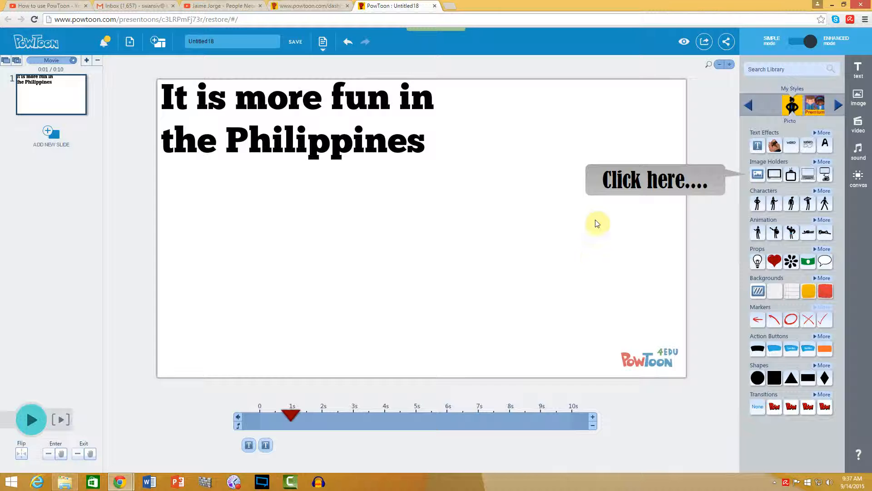
Step: Upload the image "Philippines Map resize" and insert it into the slide
left_click(757, 174)
left_click(544, 174)
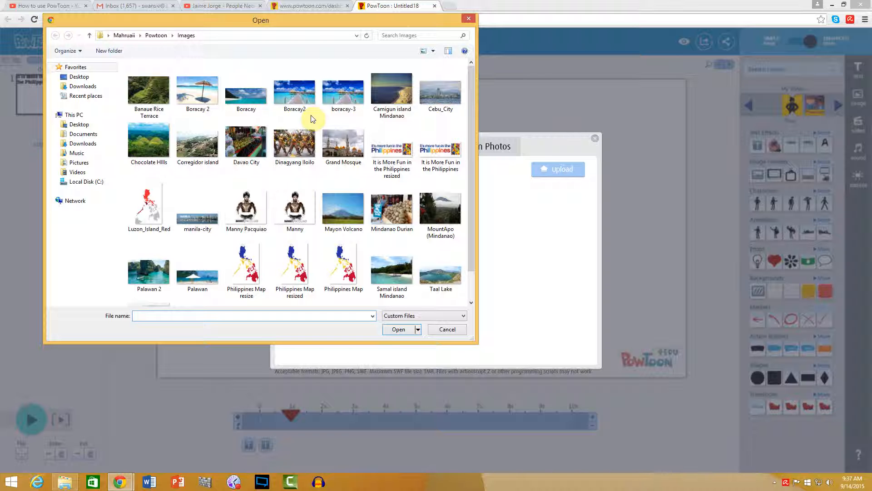
left_click(249, 270)
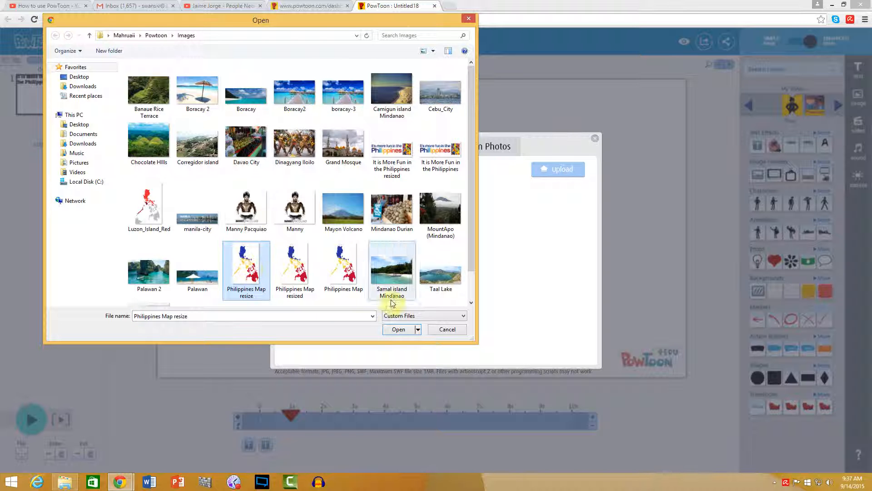
left_click(398, 329)
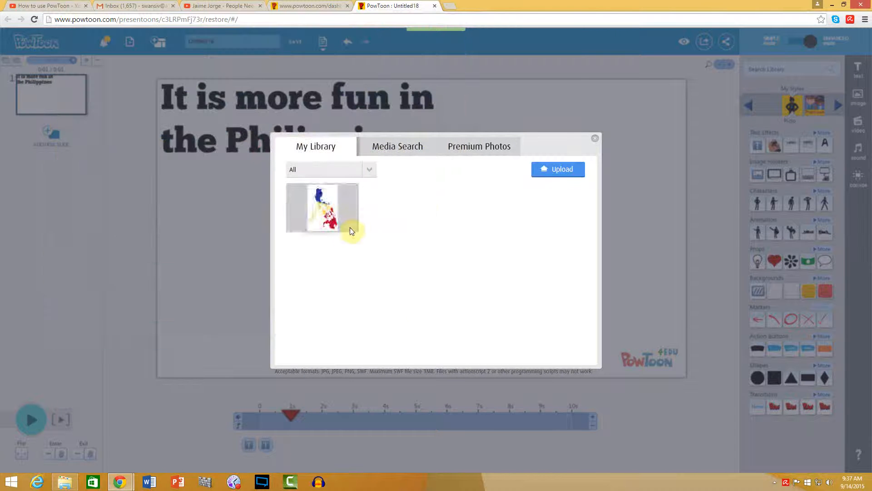
left_click(323, 209)
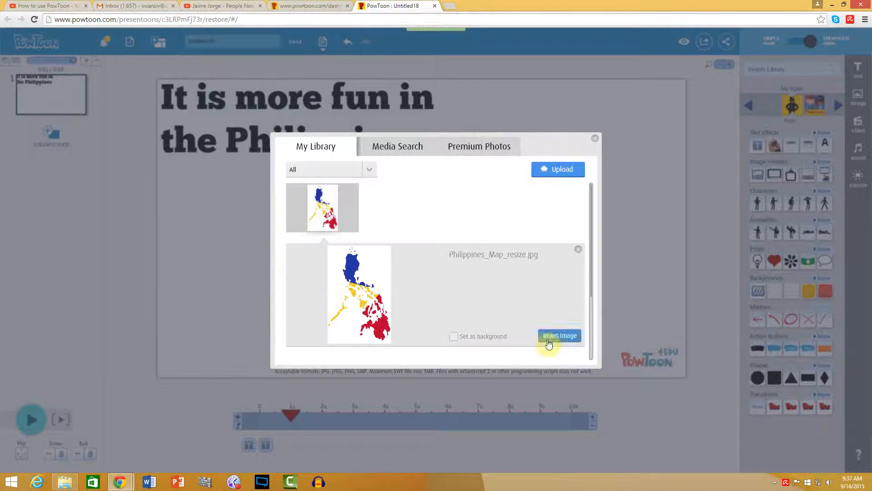
left_click(557, 336)
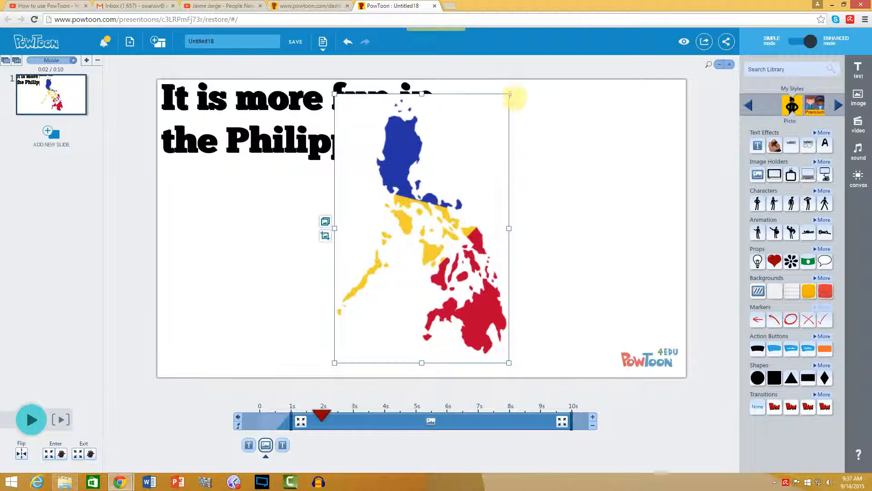
Step: Shrink the Philippines map and place it below the heading in the slide's lower-left area
left_click_drag(508, 93, 427, 177)
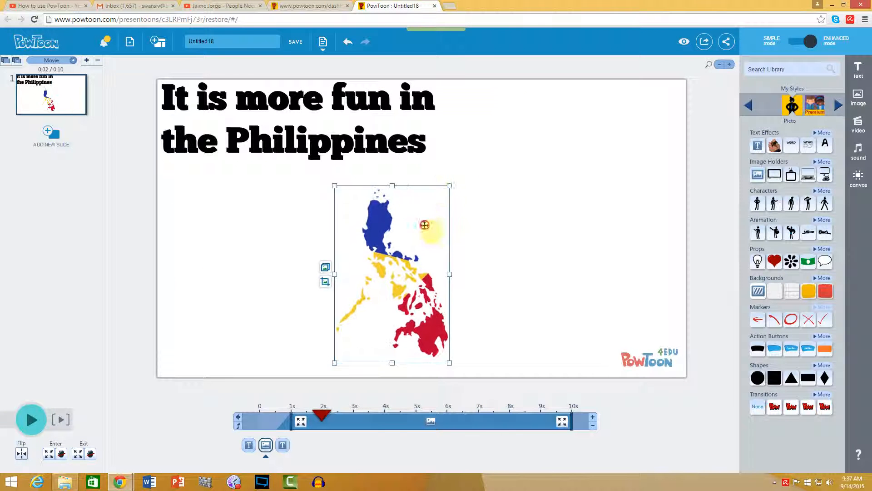
left_click_drag(424, 226, 251, 237)
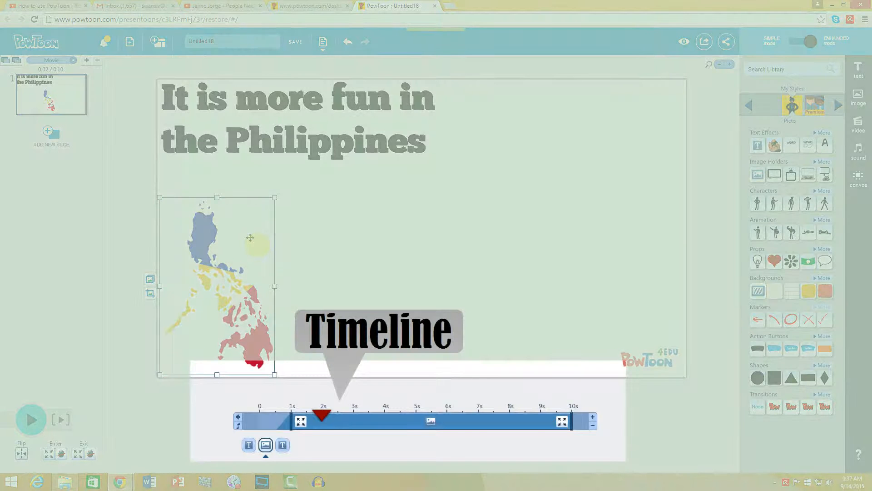
left_click_drag(251, 238, 249, 240)
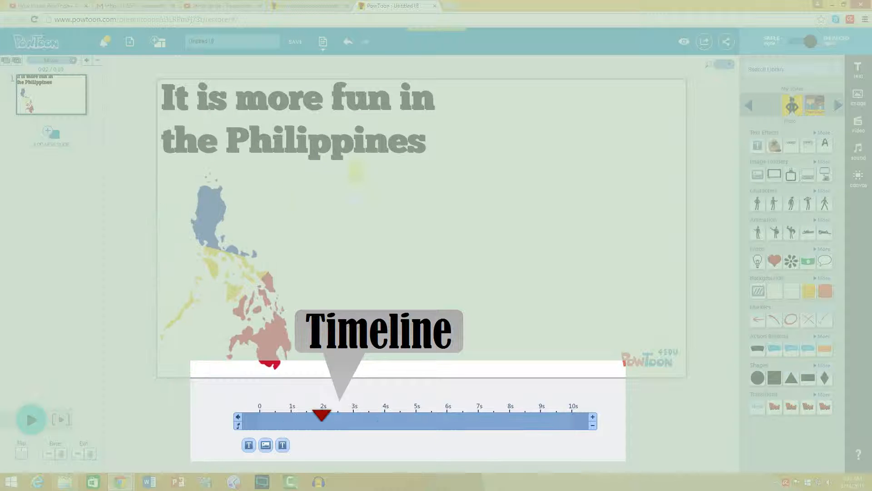
left_click(327, 148)
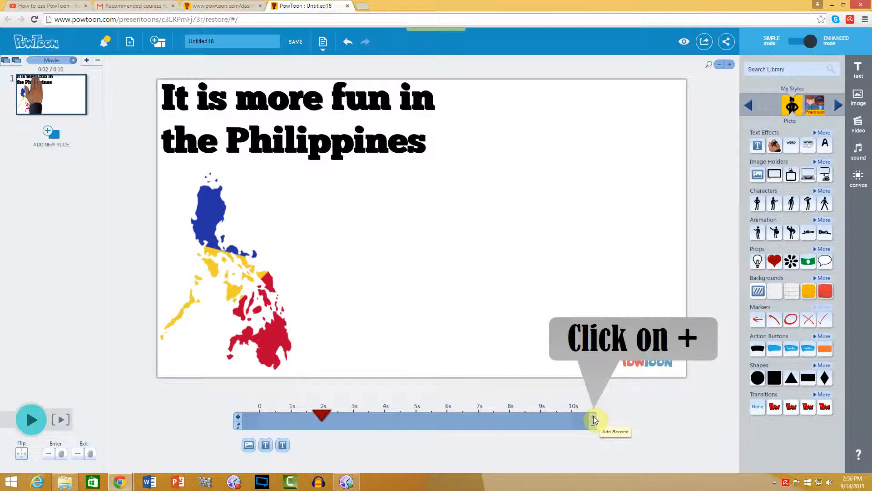
Step: Extend the slide's timeline to 20 seconds
left_click(594, 417)
left_click(593, 416)
left_click(594, 417)
left_click(593, 416)
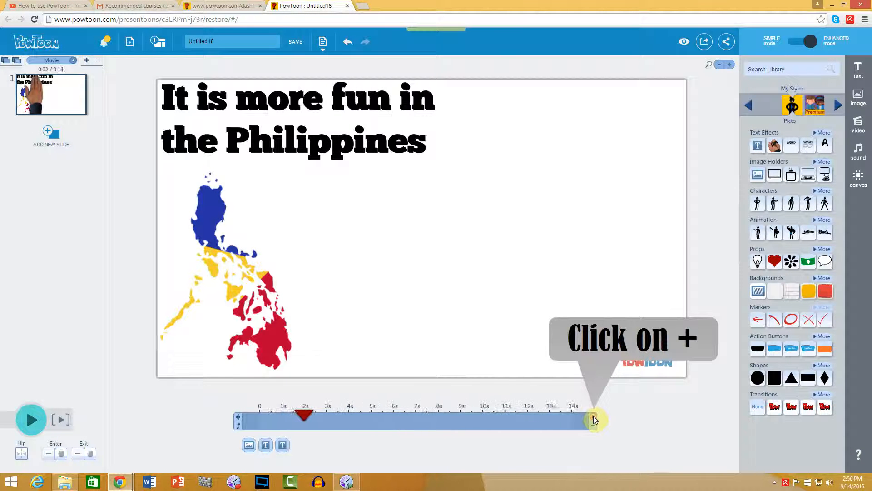
left_click(594, 417)
left_click(594, 416)
left_click(594, 417)
left_click(593, 417)
left_click(593, 417)
left_click(594, 417)
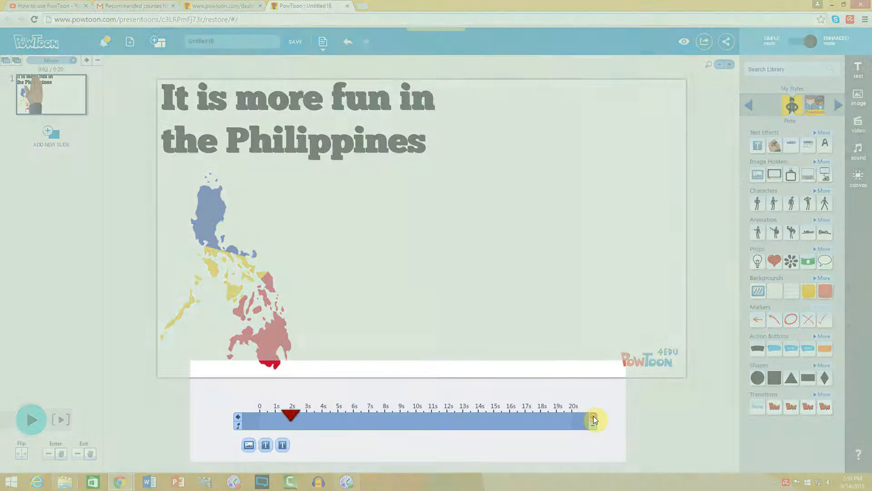
Step: Shorten the slide's timeline to 9 seconds, then add one second to make it 10 seconds
left_click(593, 425)
left_click(593, 426)
left_click(593, 425)
left_click(593, 426)
left_click(593, 426)
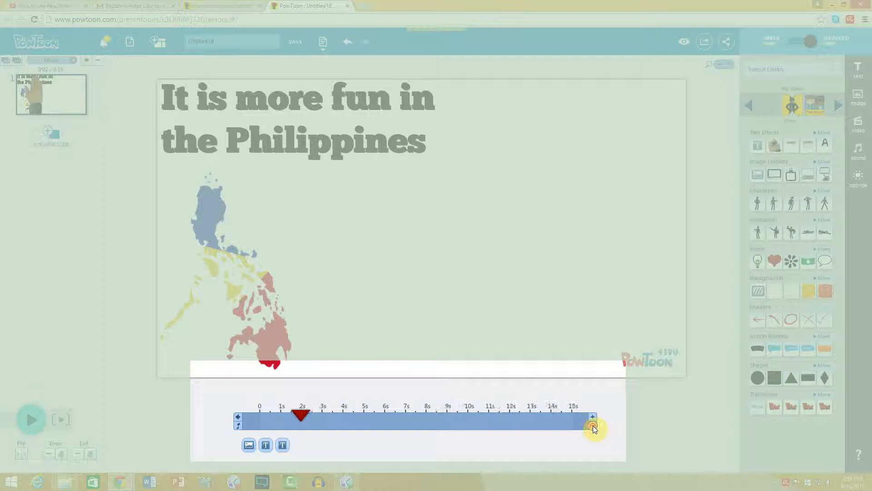
left_click(593, 426)
left_click(593, 426)
left_click(593, 425)
left_click(593, 425)
left_click(593, 425)
left_click(593, 425)
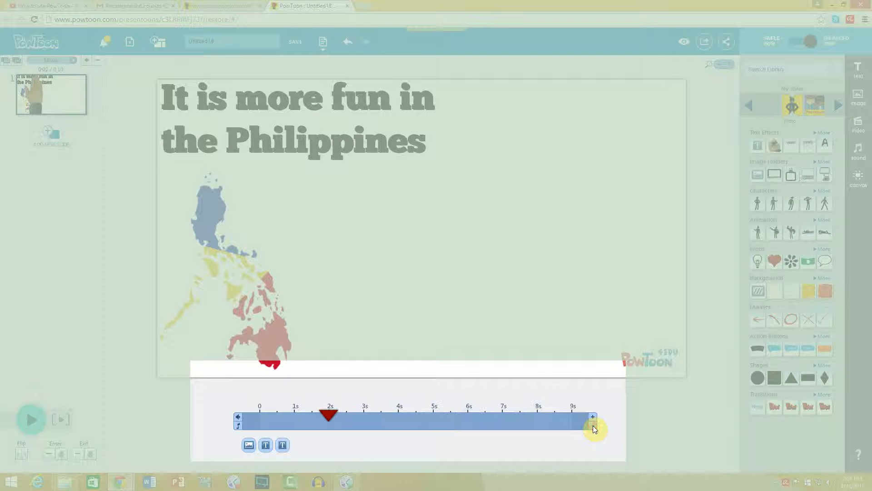
left_click(591, 417)
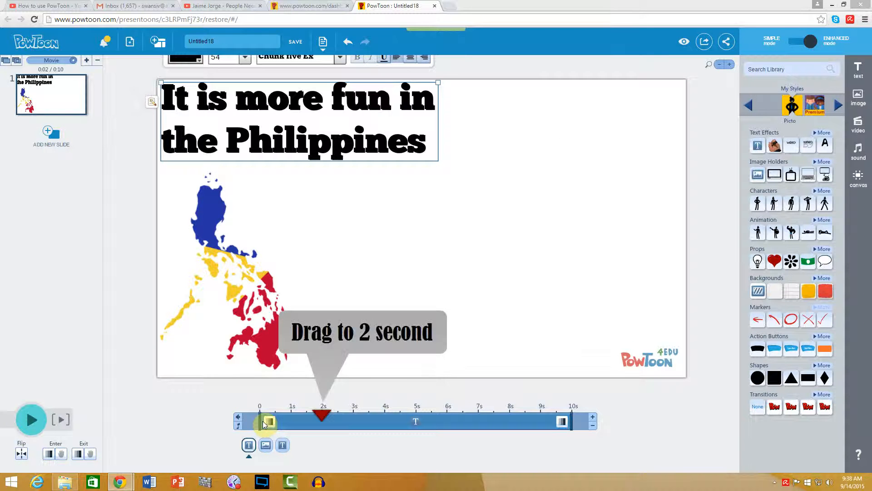
Step: Move the heading text's entrance to the 2-second mark on the timeline, then check the Philippines map's timing
left_click_drag(263, 420, 322, 420)
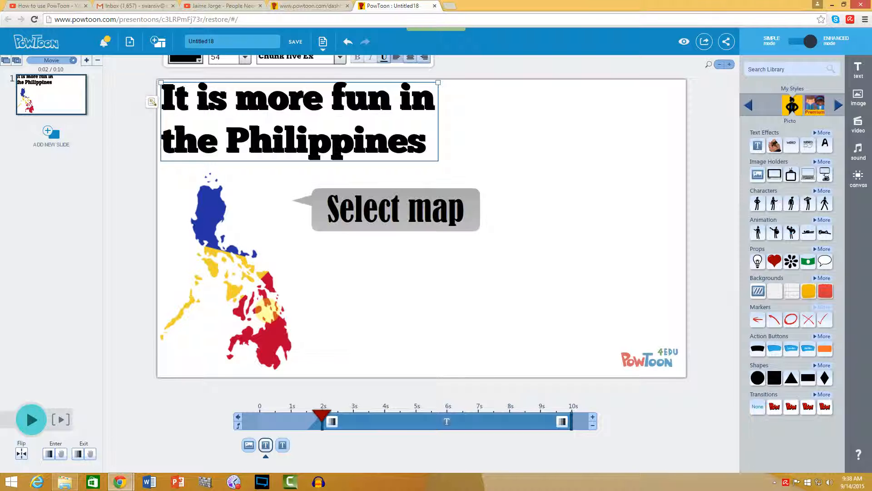
left_click(268, 308)
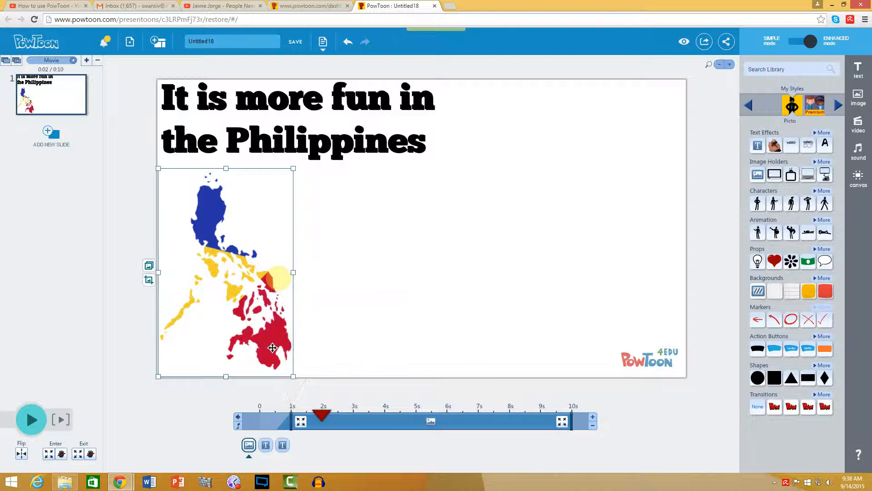
Step: Give the heading text the Up entrance effect and enable the hand for it
left_click(337, 143)
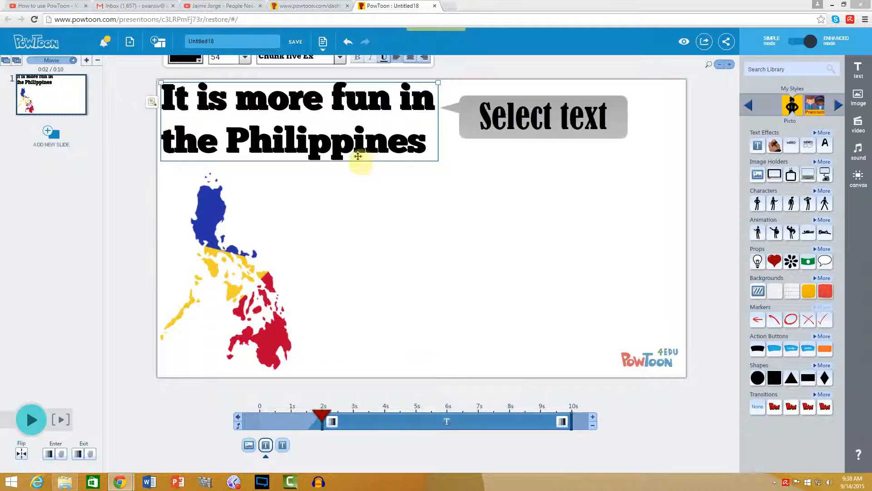
left_click(331, 423)
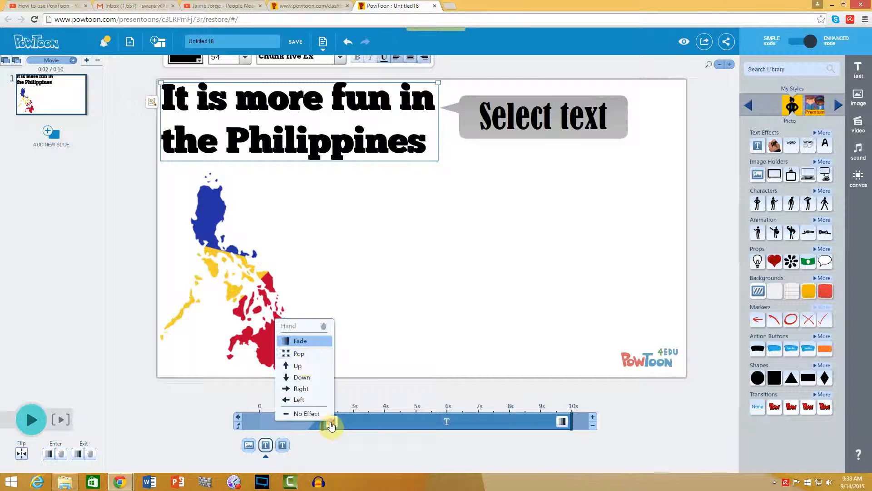
left_click(304, 367)
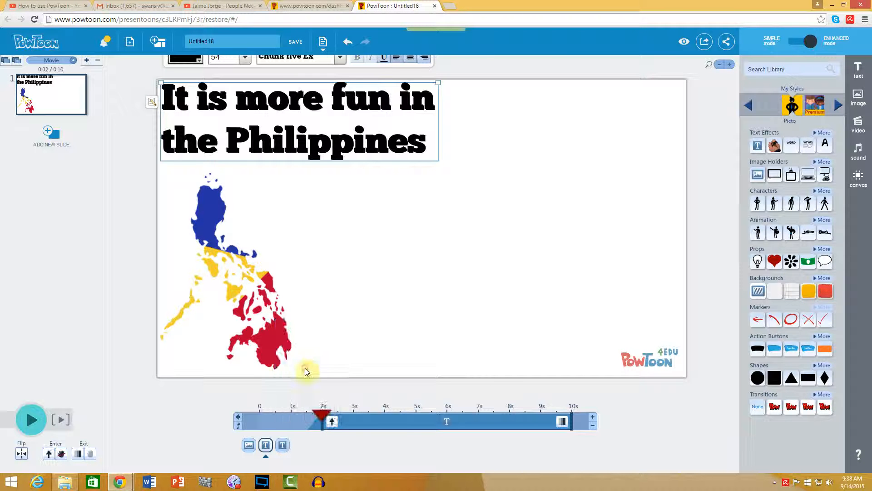
left_click(332, 420)
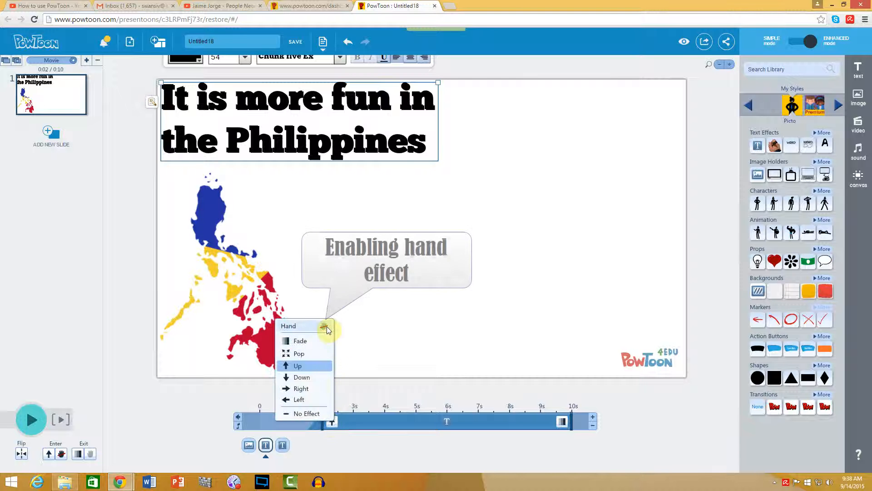
left_click(326, 326)
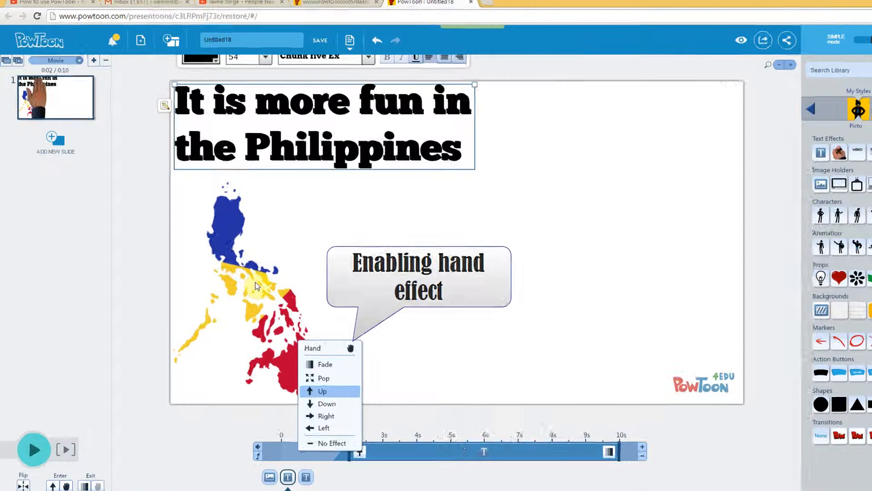
Step: Change the Philippines map's entrance effect to Fade
left_click(234, 265)
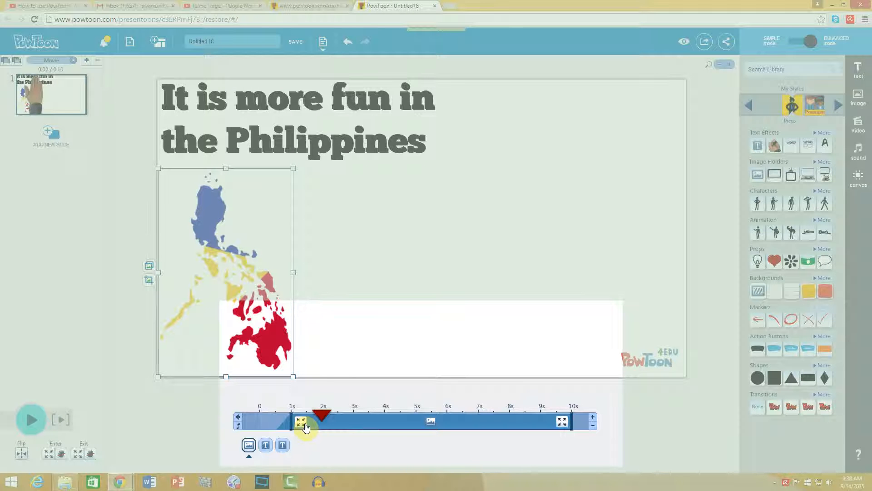
left_click(300, 421)
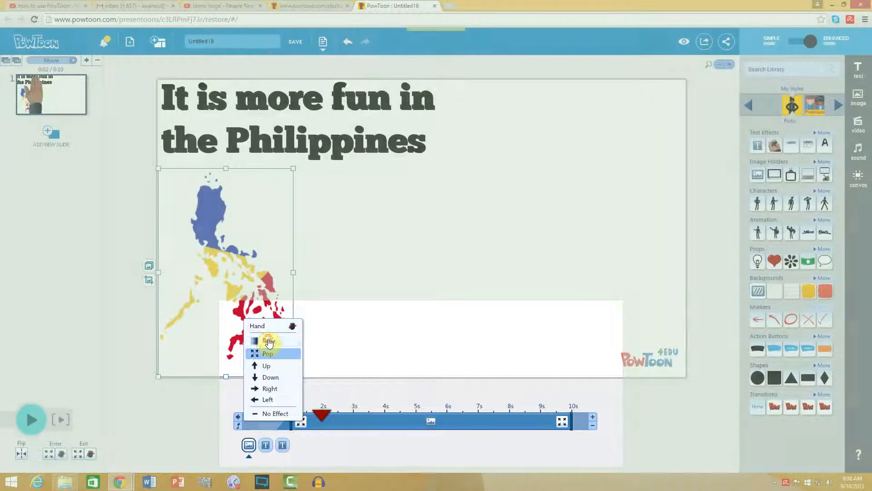
left_click(268, 339)
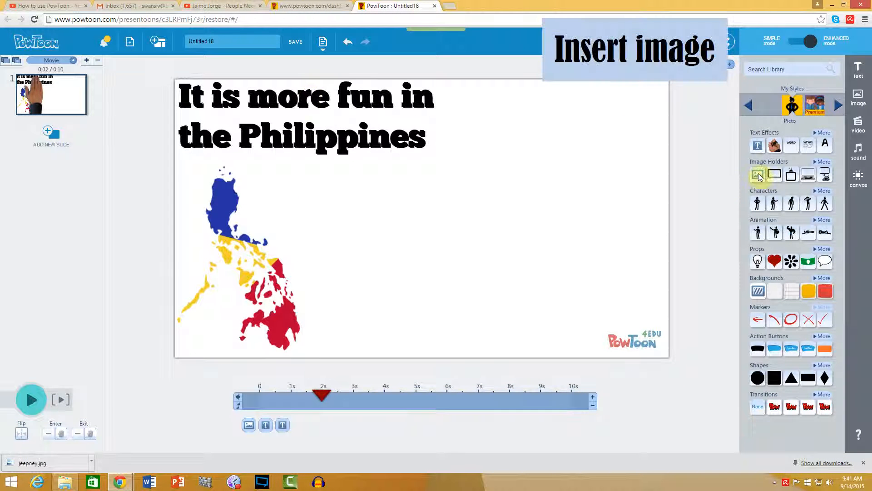
Step: Open the image library for adding another picture to the slide
left_click(757, 175)
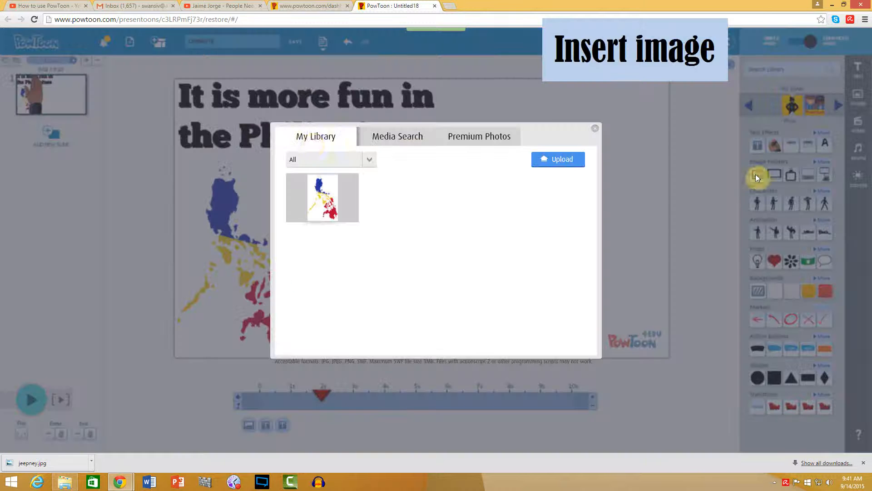